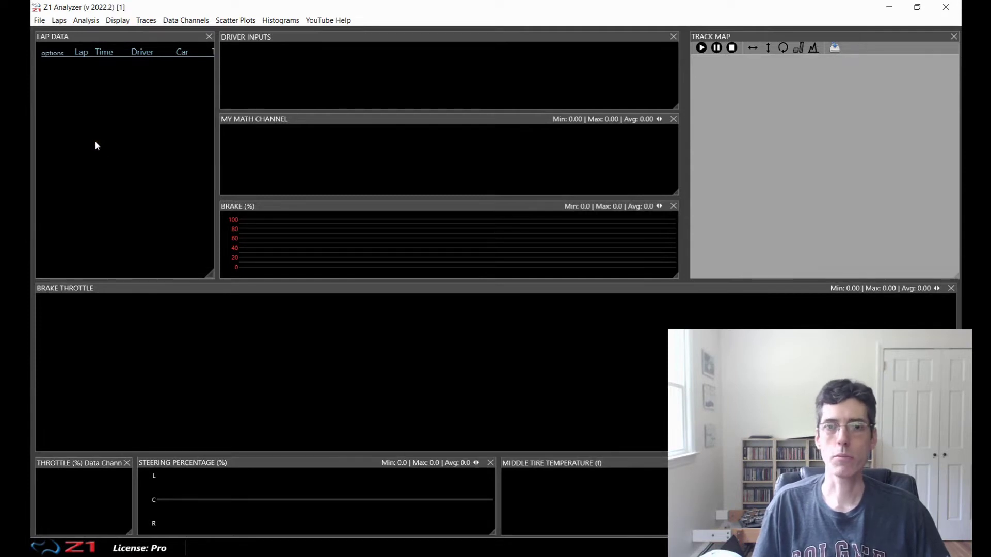
# Step: Open File > Import External Data... and move the dialog to the upper left of the screen
pyautogui.click(37, 20)
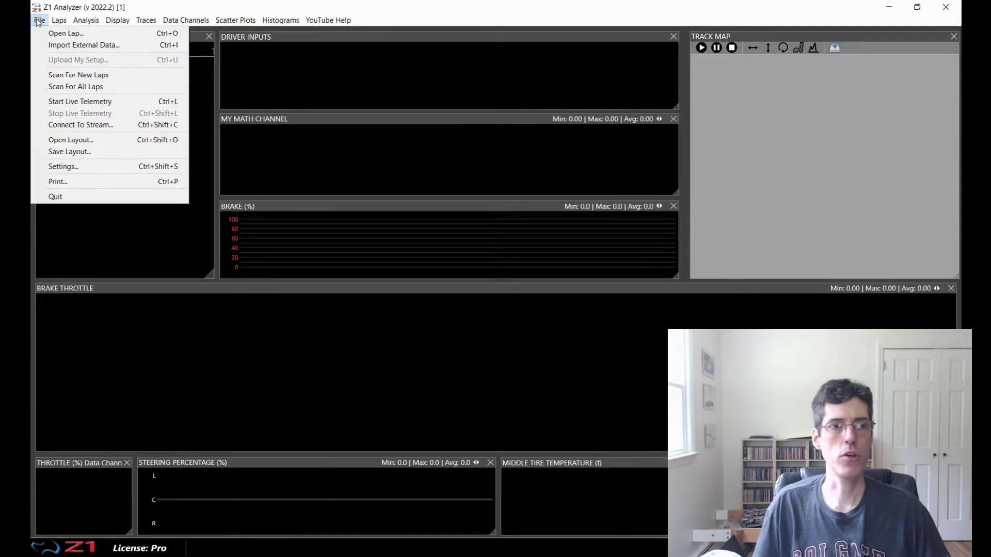
pyautogui.click(58, 43)
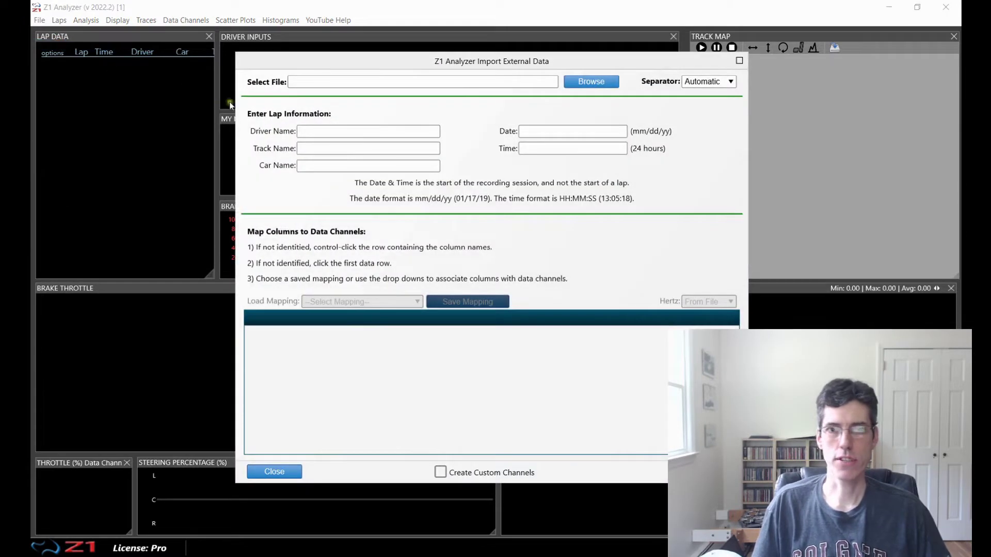
pyautogui.moveTo(395, 65); pyautogui.dragTo(203, 48)
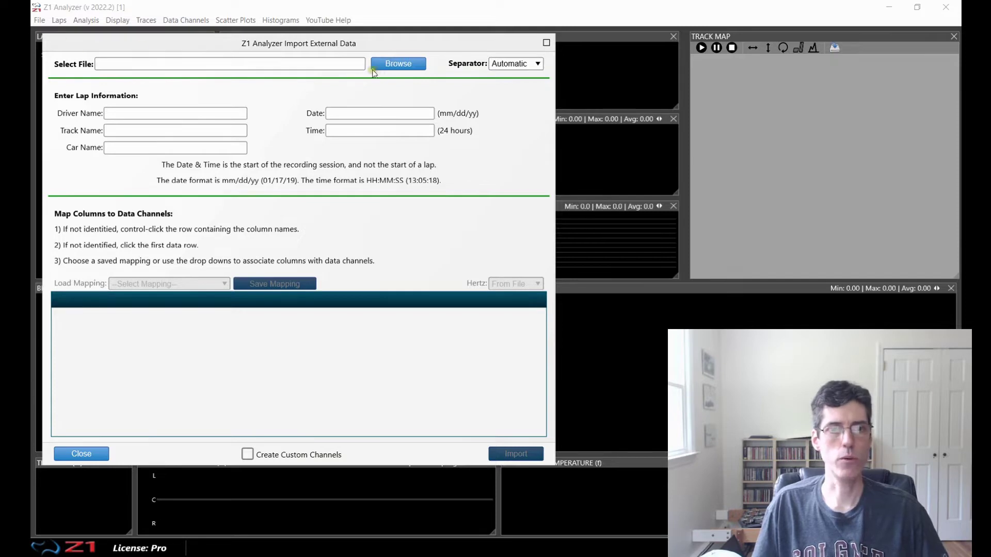
pyautogui.click(389, 67)
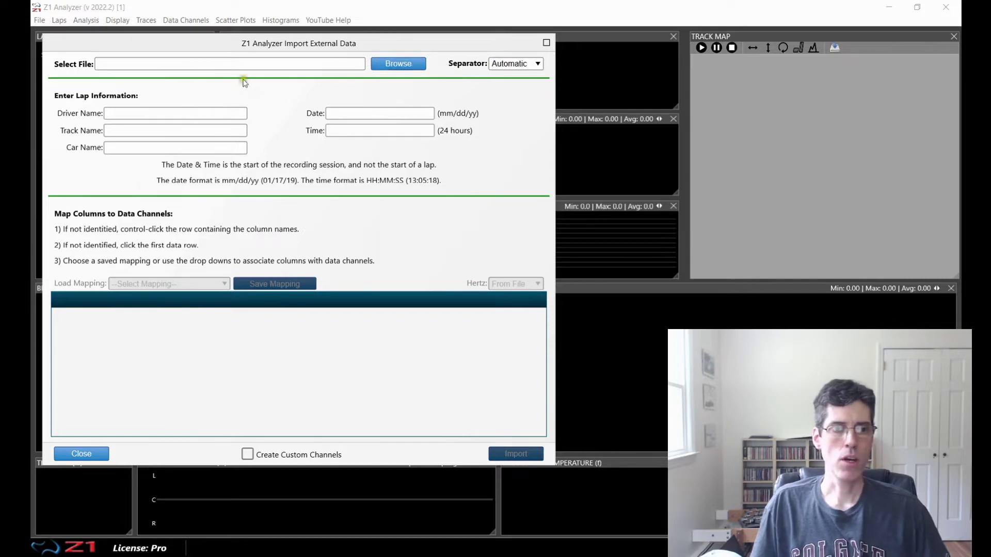
pyautogui.click(127, 113)
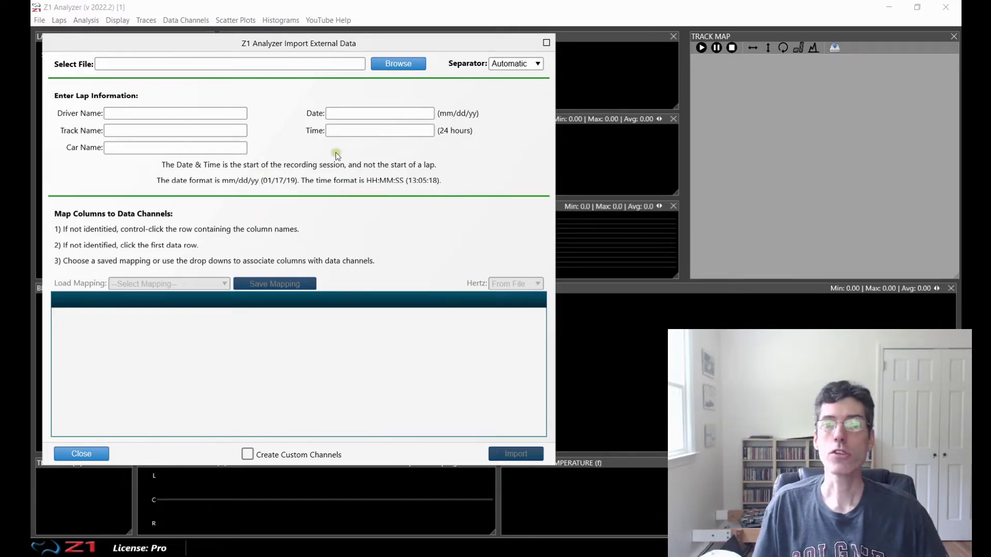
# Step: Load session_palmer_cw_20210611_1123_v3 from Analyzer External Test Files > RaceChrono
pyautogui.click(392, 65)
pyautogui.moveTo(294, 68); pyautogui.dragTo(299, 64)
pyautogui.click(213, 84)
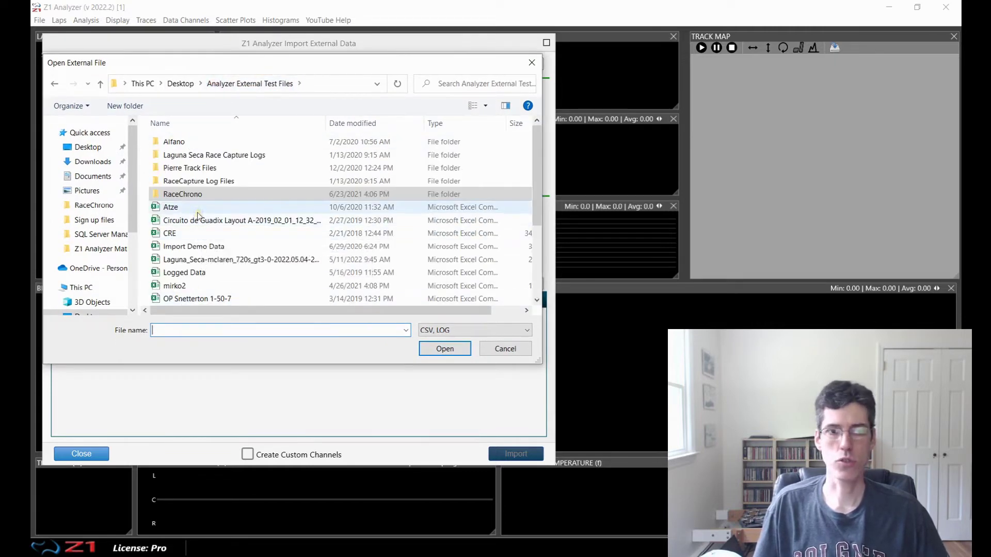
pyautogui.doubleClick(190, 195)
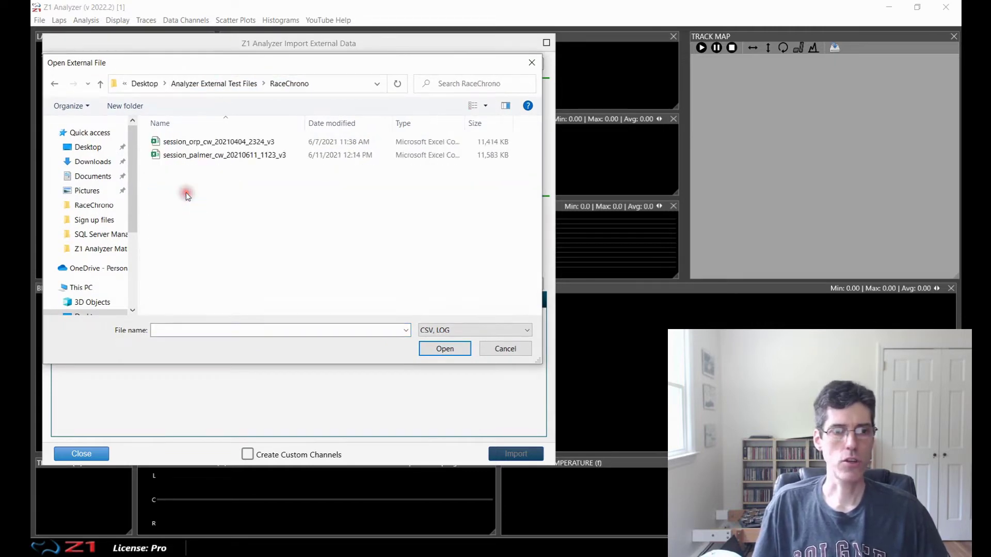
pyautogui.doubleClick(188, 155)
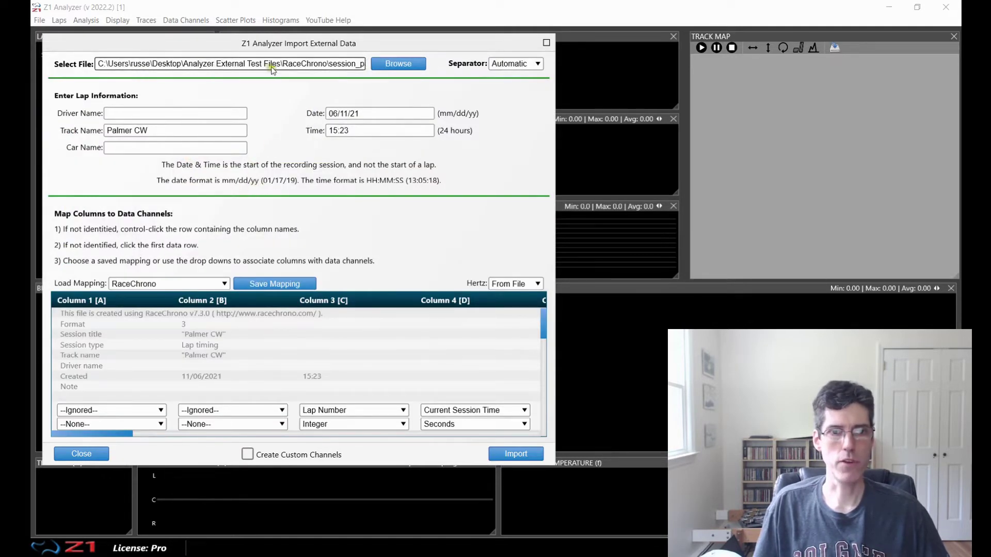
pyautogui.click(510, 64)
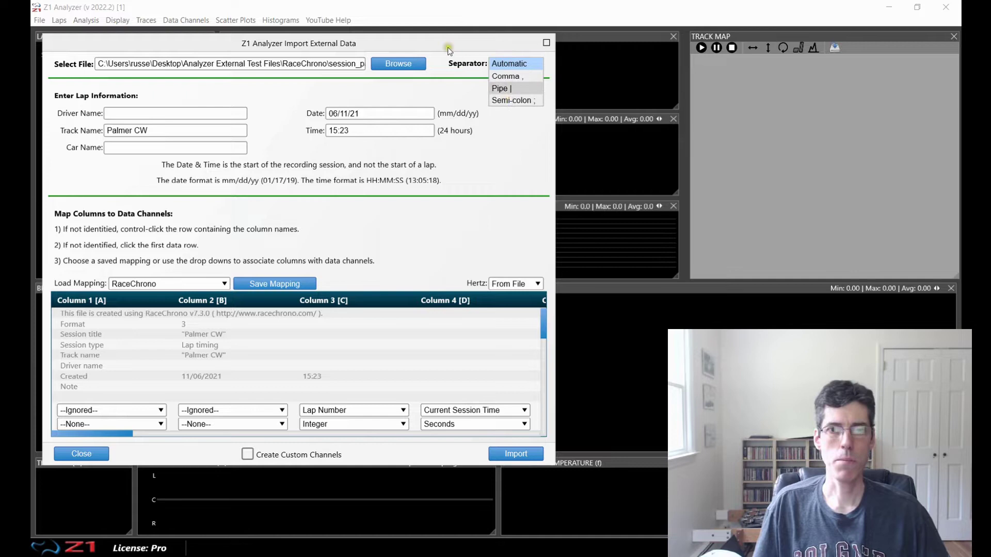
pyautogui.click(508, 64)
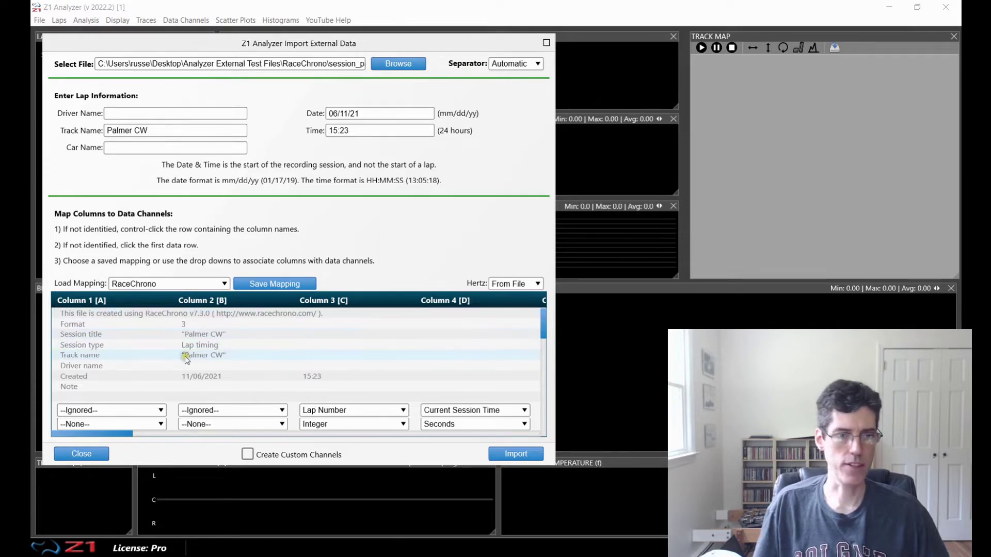
pyautogui.click(507, 63)
pyautogui.click(503, 87)
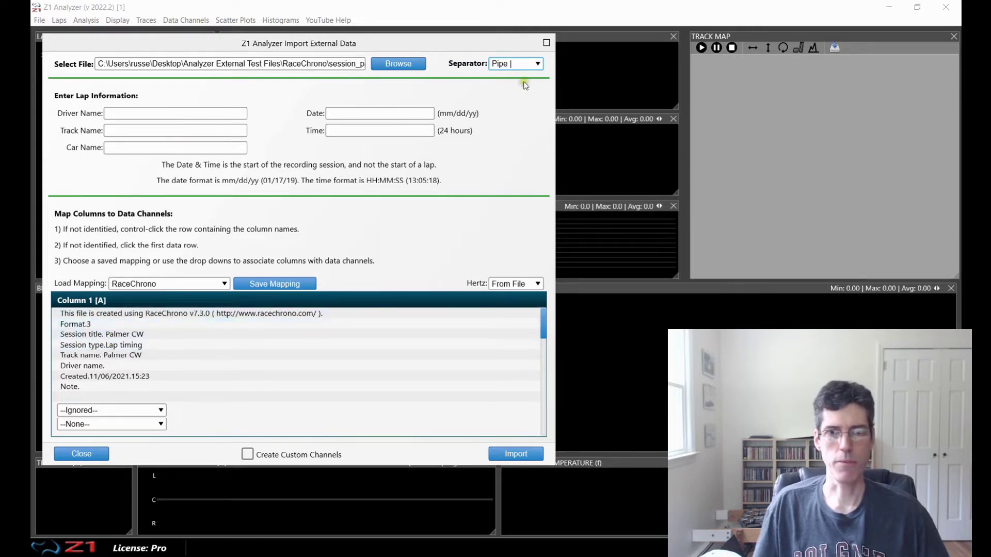
pyautogui.click(518, 65)
pyautogui.click(508, 73)
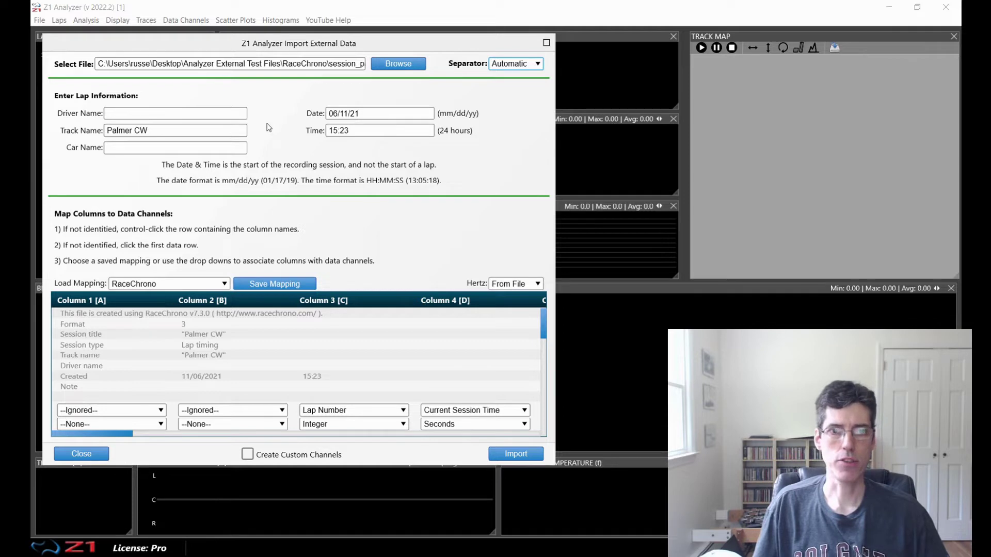
# Step: Enter the driver's name and set the car name to 'Car Type' in the lap information
pyautogui.click(264, 125)
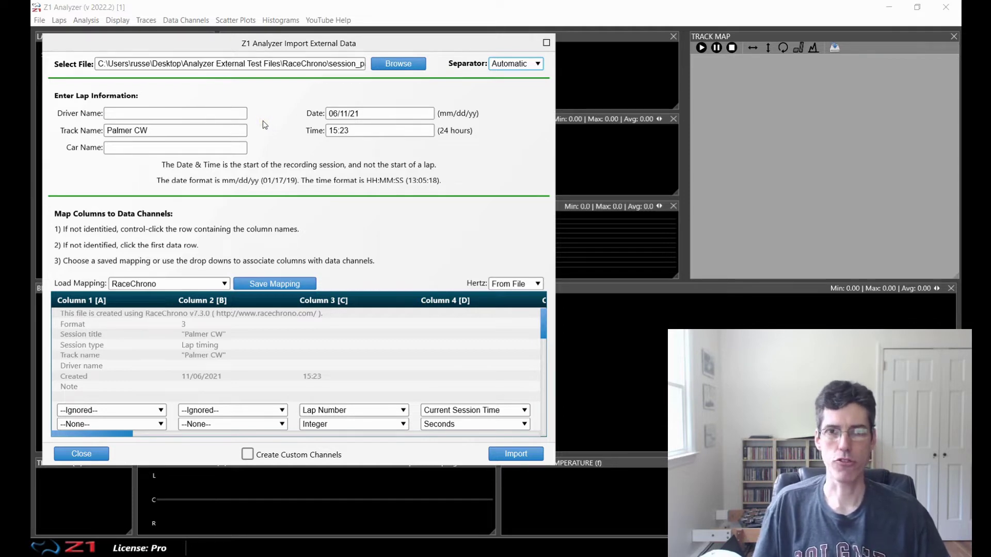
pyautogui.click(157, 115)
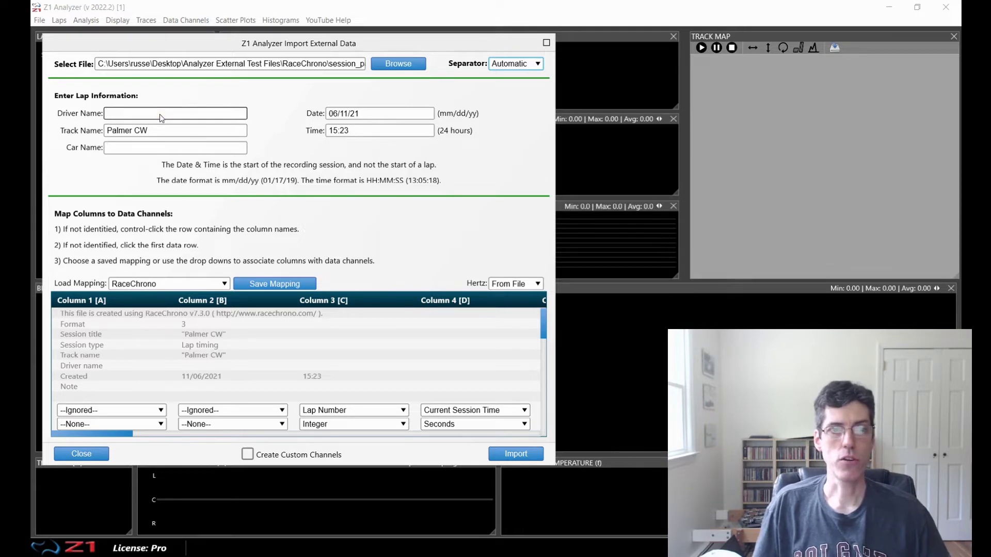
pyautogui.click(145, 114)
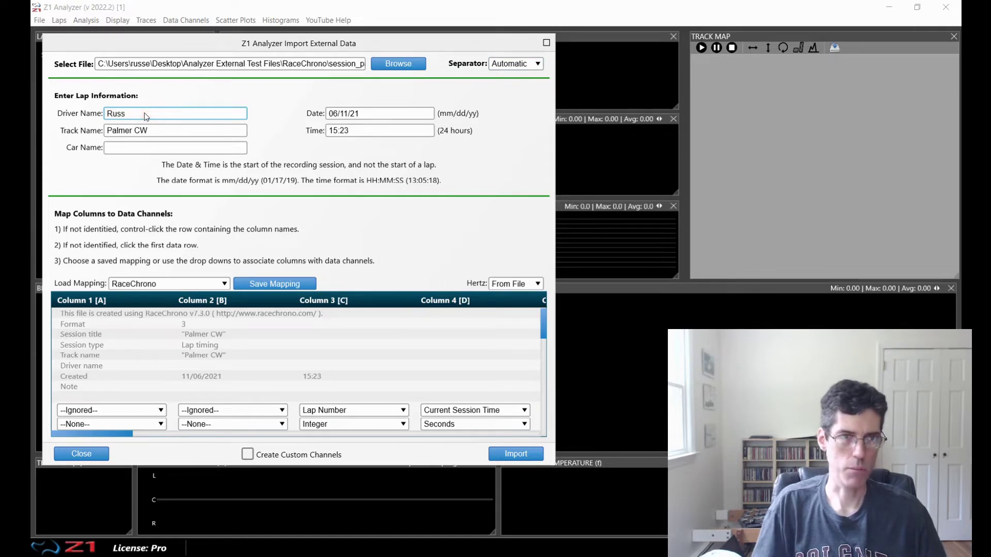
pyautogui.click(129, 149)
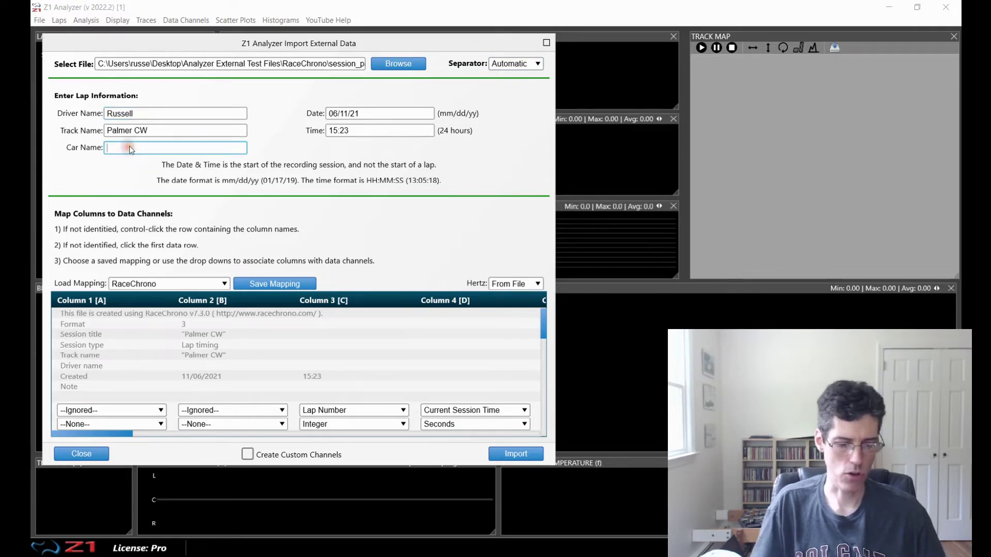
pyautogui.write('Car Type')
pyautogui.click(147, 134)
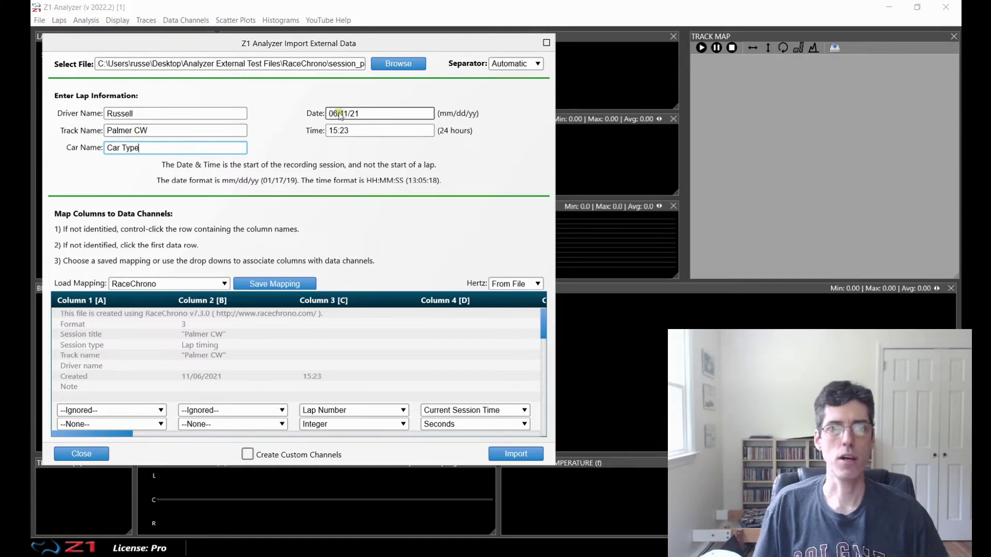
pyautogui.click(270, 129)
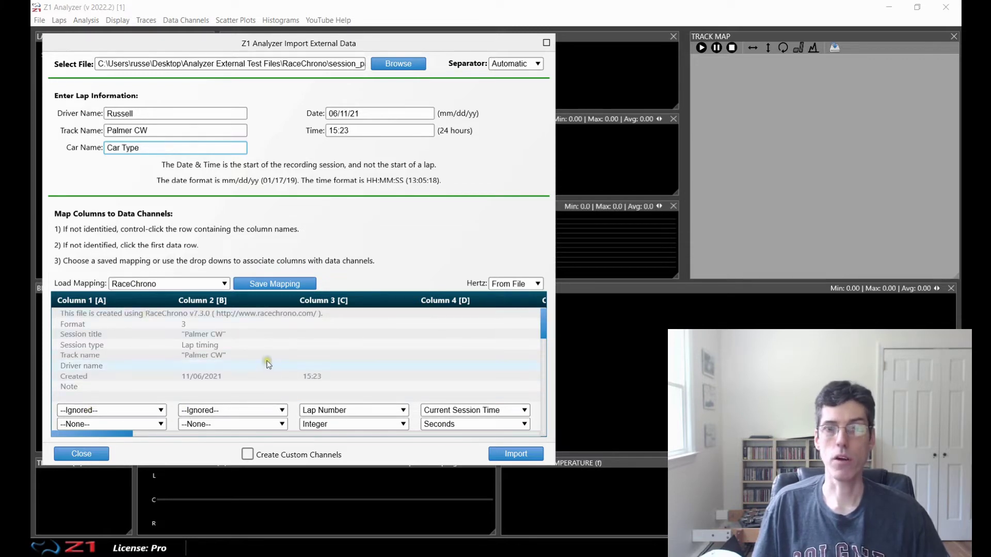
# Step: Scroll the import preview grid down to the Column Names and First Data Row markers
pyautogui.scroll(-3, 211, 339)
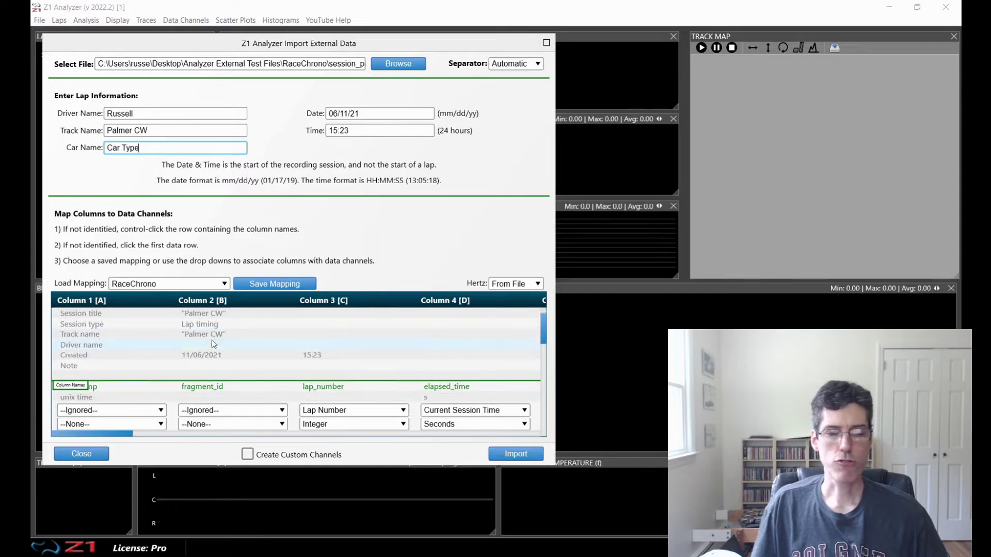
pyautogui.scroll(-2, 211, 339)
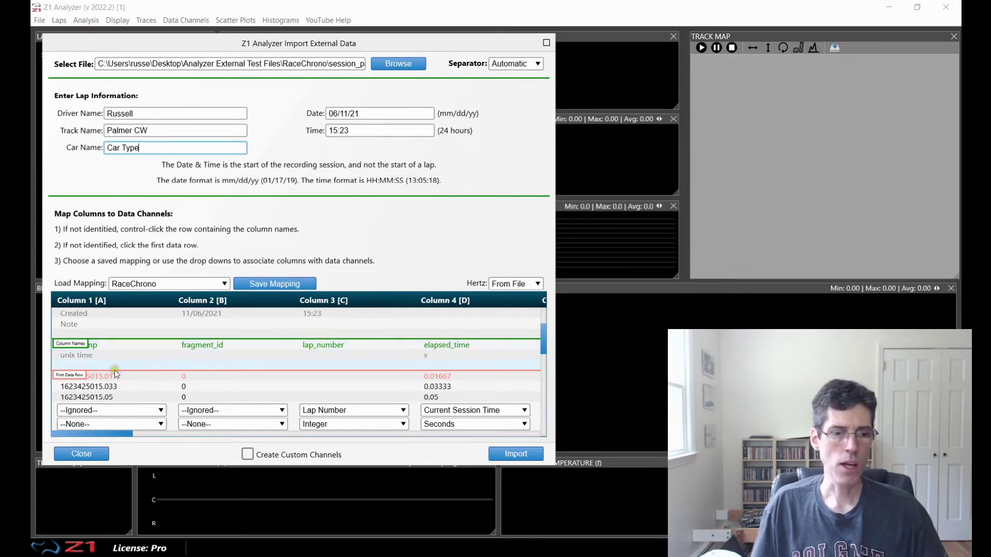
pyautogui.scroll(-1, 111, 373)
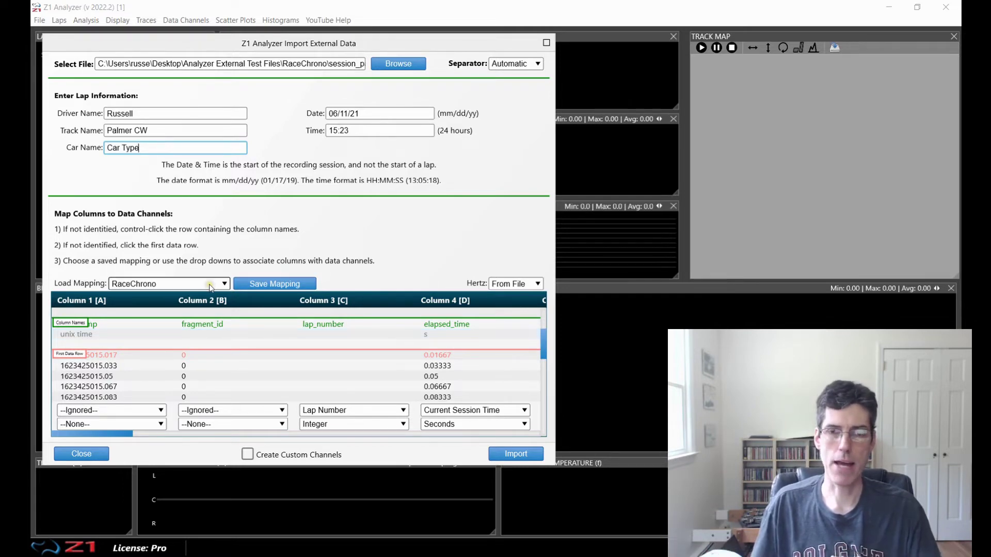
# Step: Mark the timestamp header row as the Column Names row
pyautogui.click(274, 334)
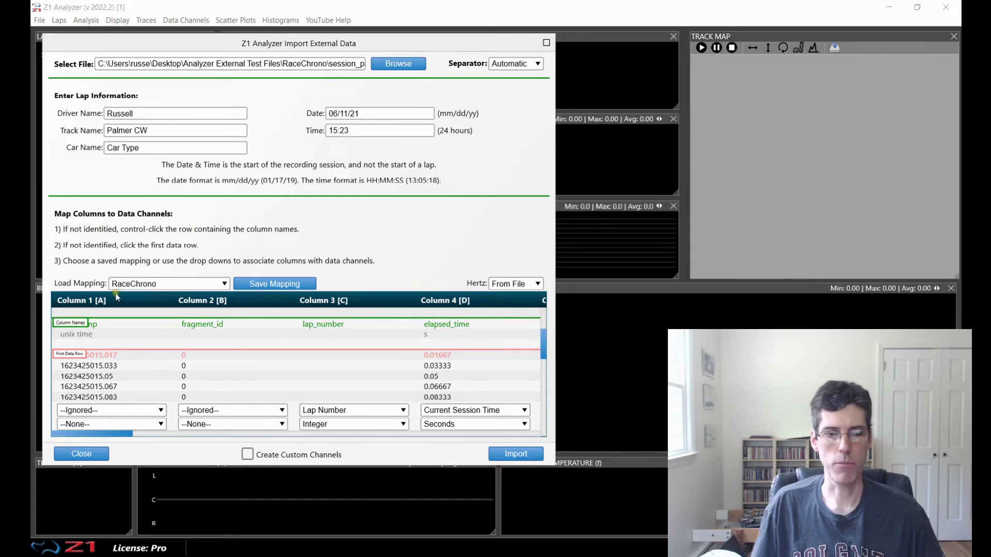
pyautogui.keyDown('ctrl'); pyautogui.click(93, 335); pyautogui.keyUp('ctrl')
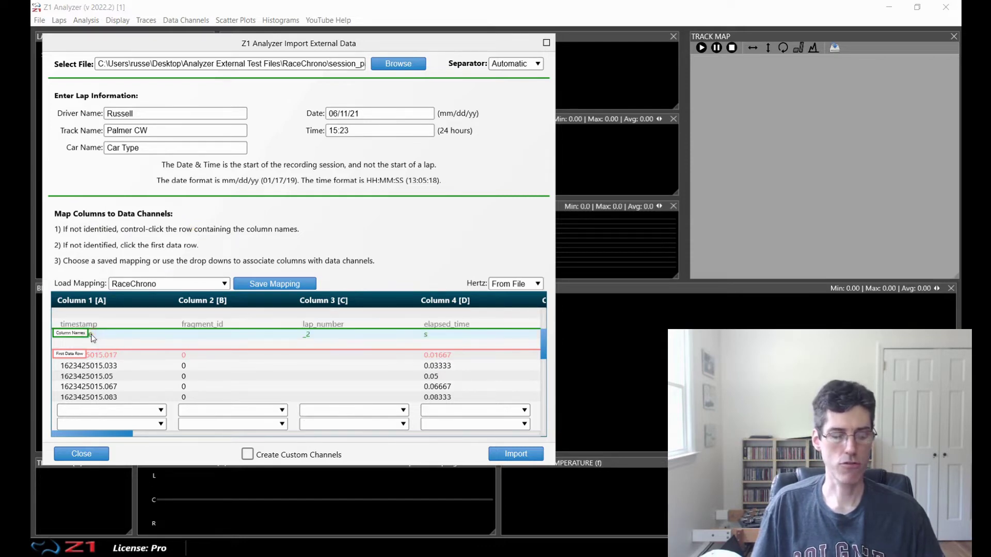
pyautogui.keyDown('ctrl'); pyautogui.click(96, 325); pyautogui.keyUp('ctrl')
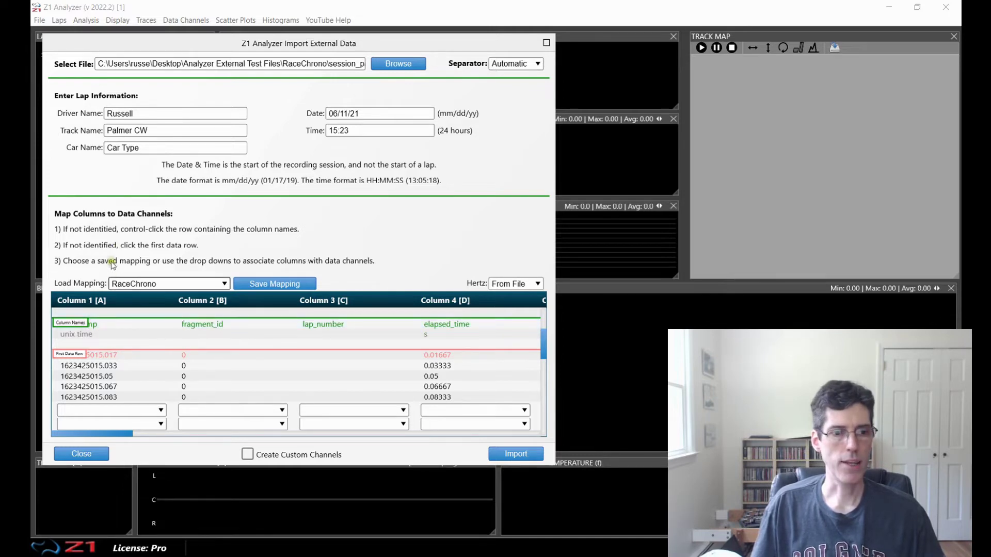
# Step: Set the First Data Row marker to the 1623425015.017 row
pyautogui.click(104, 378)
pyautogui.click(105, 364)
pyautogui.click(107, 354)
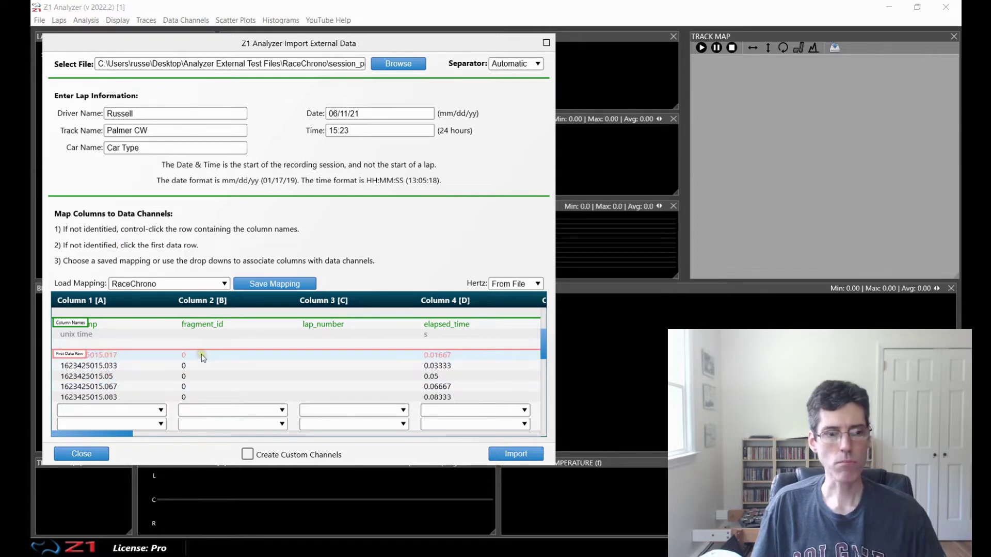